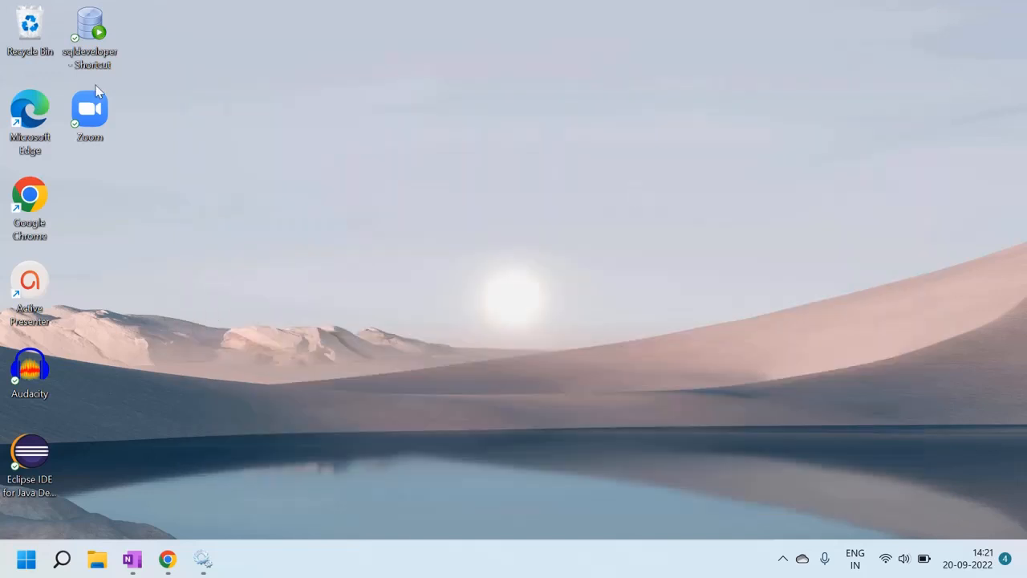
# Launch SQL Developer and show the Data Modeler Browser.
pyautogui.doubleClick(92, 37)
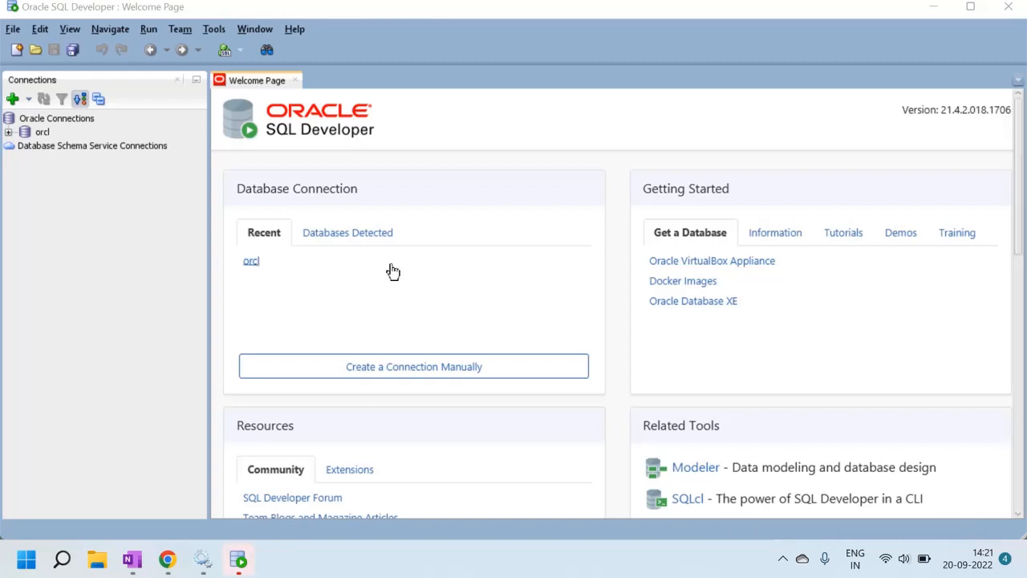
pyautogui.click(69, 29)
pyautogui.moveTo(95, 16)
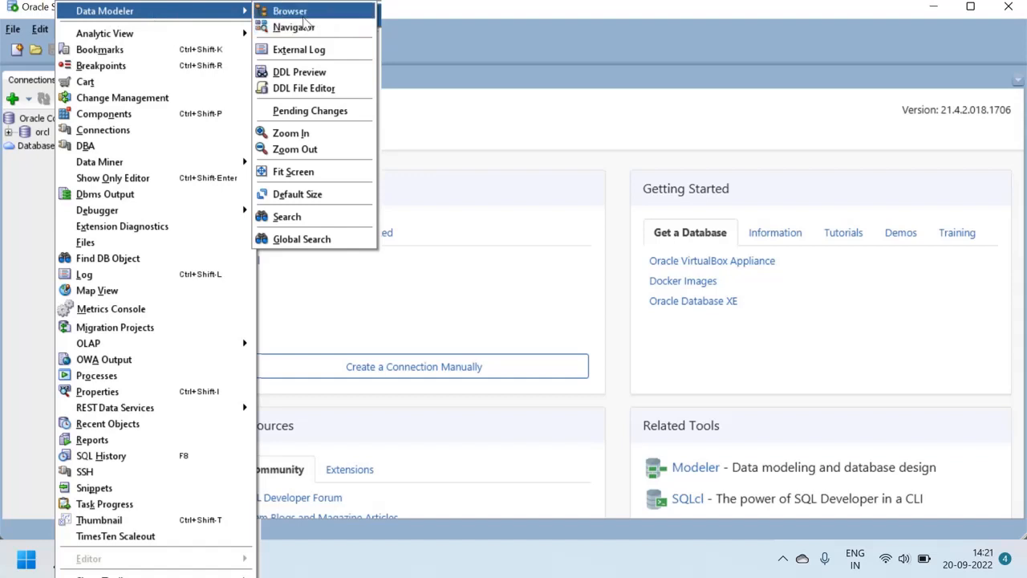
pyautogui.click(305, 14)
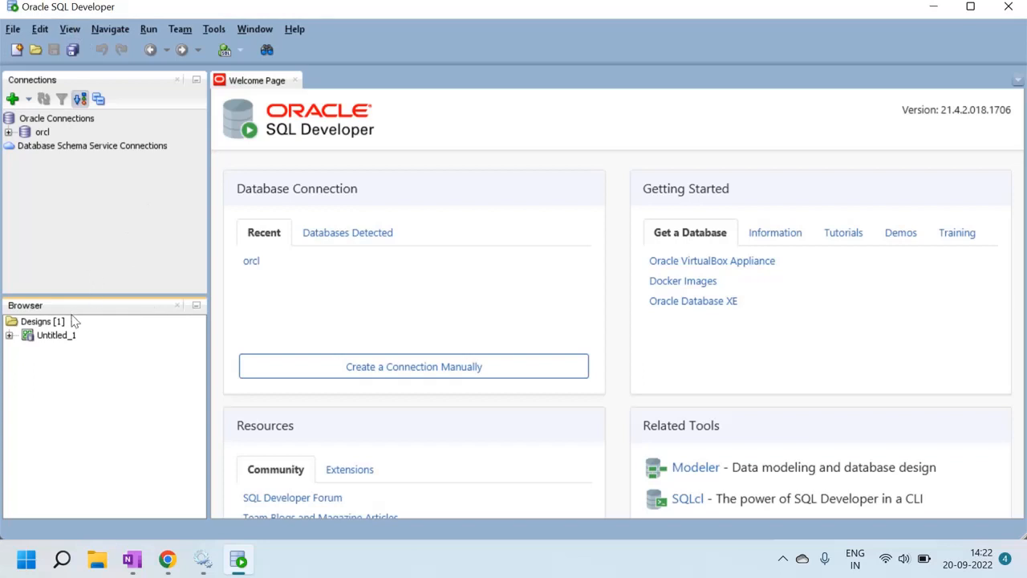
# Create a new relational model in the Untitled_1 design.
pyautogui.click(9, 336)
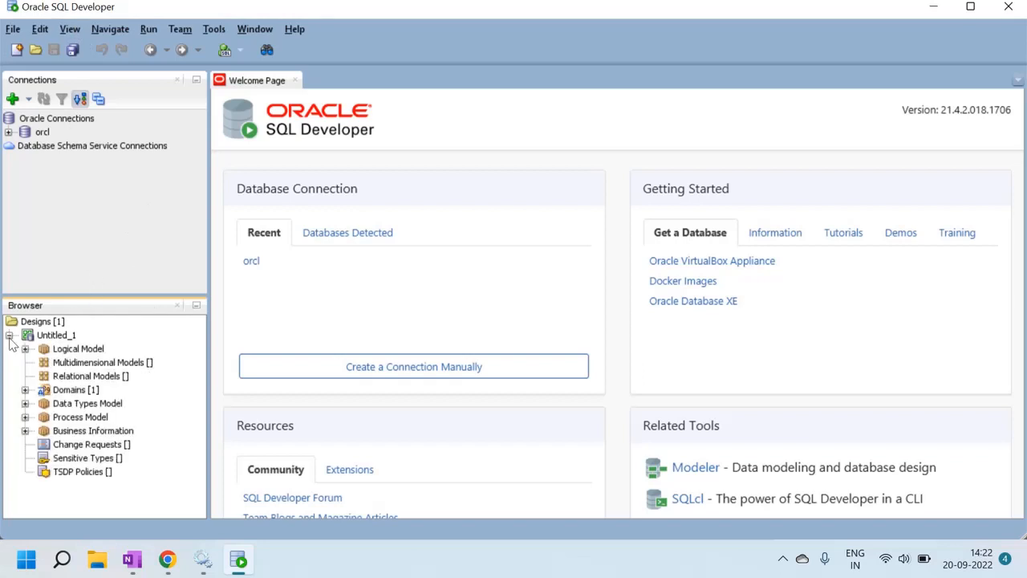
pyautogui.click(101, 379)
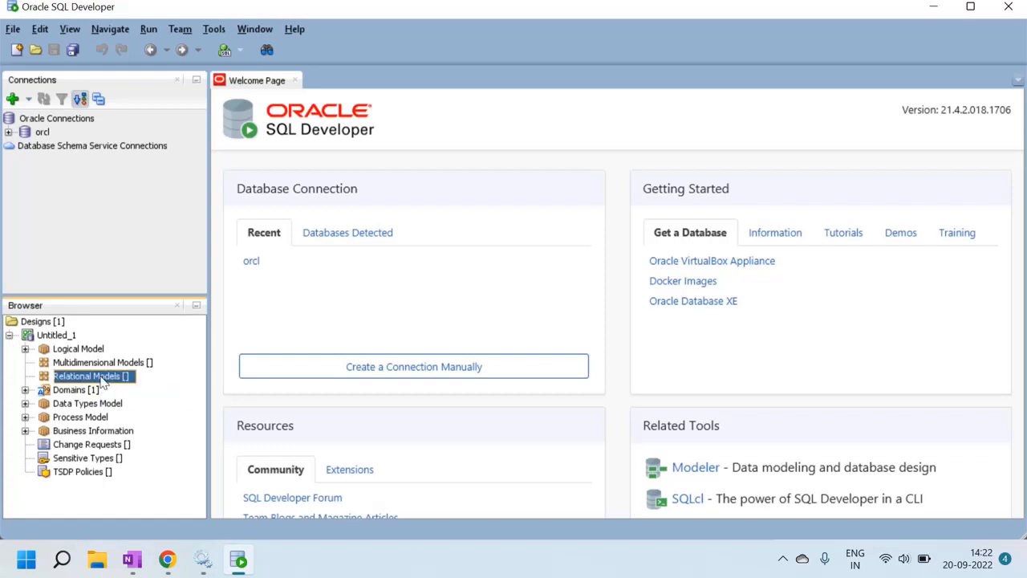
pyautogui.rightClick(102, 383)
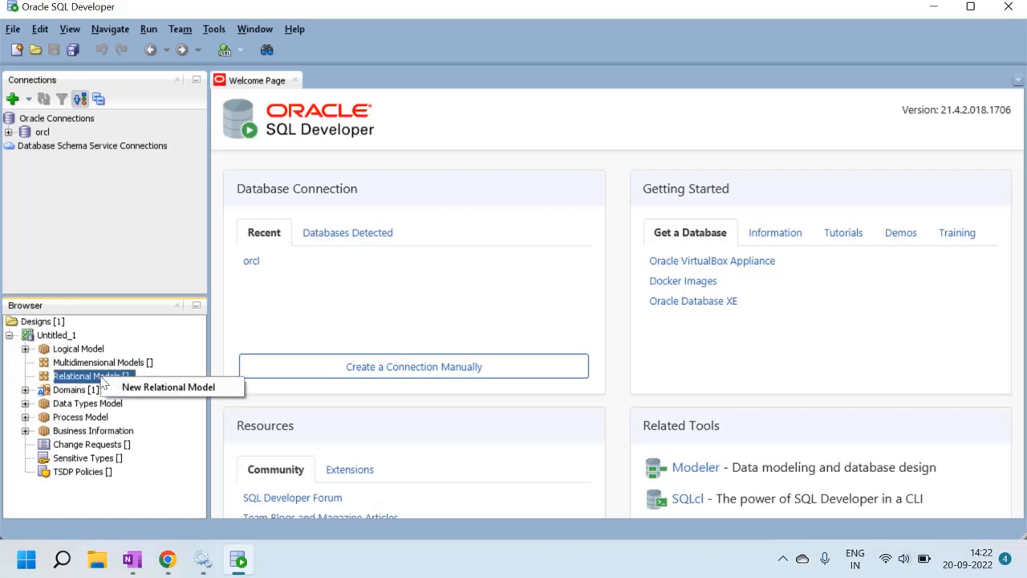
pyautogui.click(168, 388)
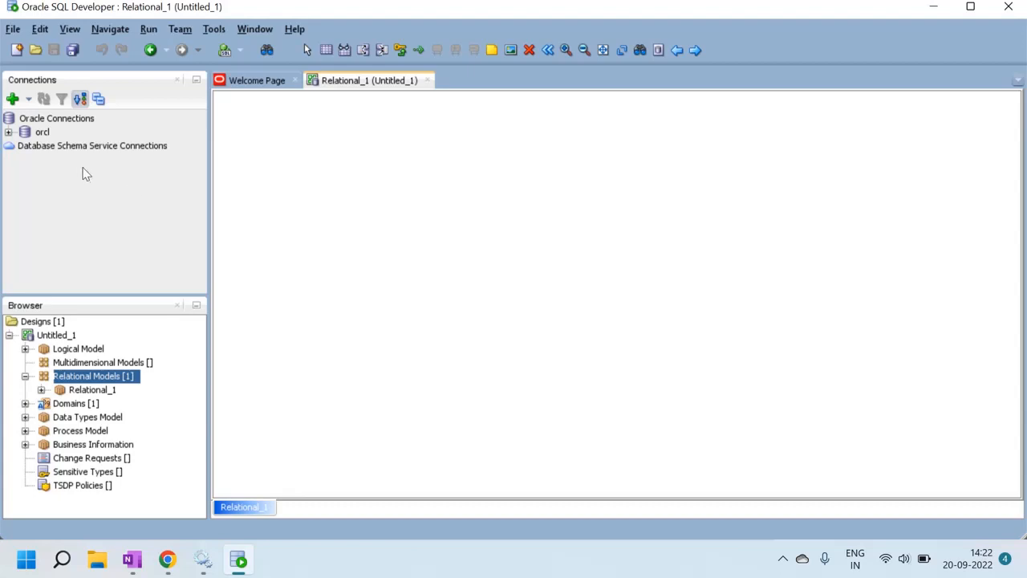
# Connect to the orcl database and add its BOOKS table to the Relational_1 diagram.
pyautogui.click(8, 133)
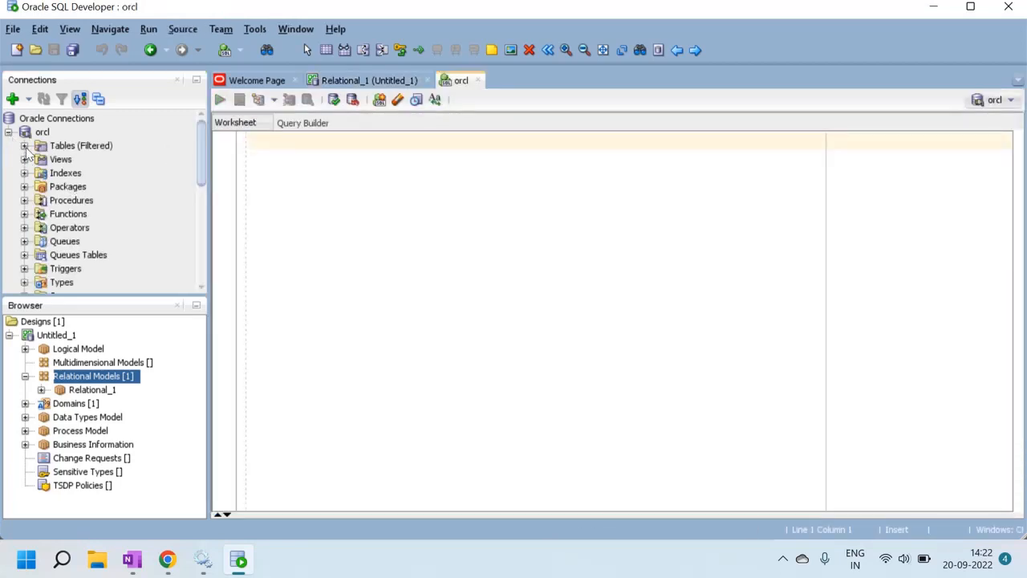
pyautogui.click(24, 146)
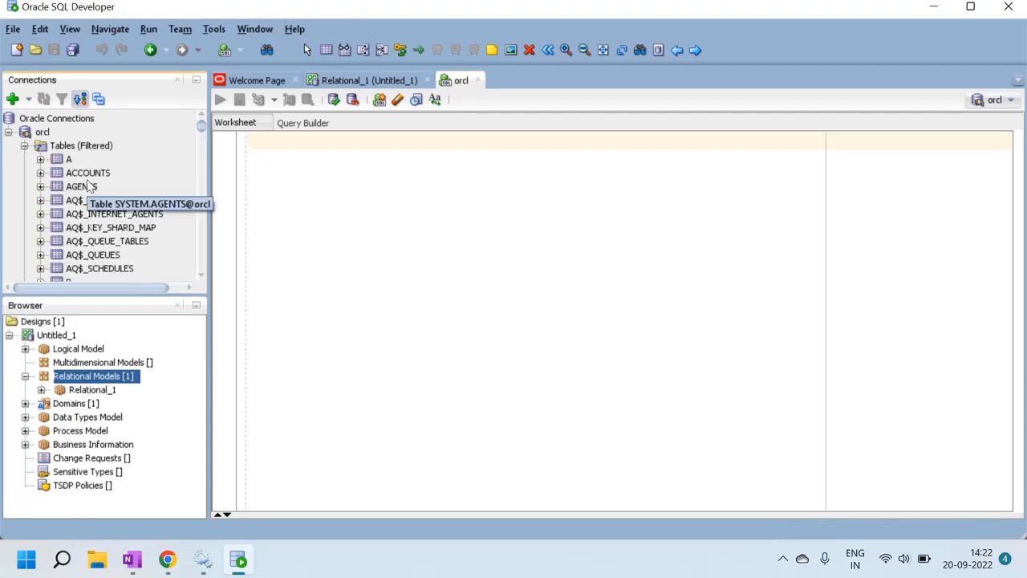
pyautogui.scroll(-3, 88, 186)
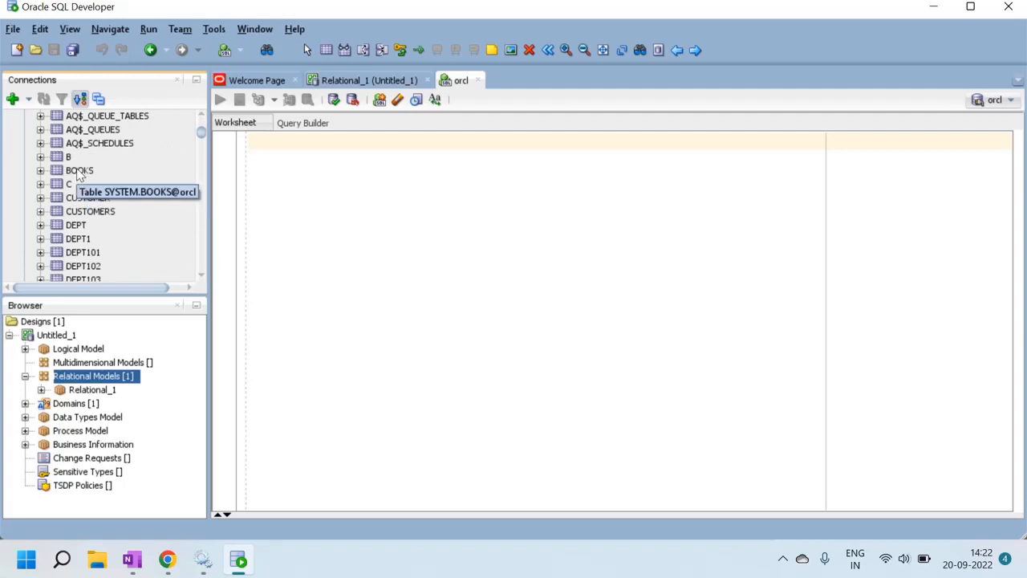
pyautogui.moveTo(78, 175); pyautogui.dragTo(409, 205)
pyautogui.click(552, 348)
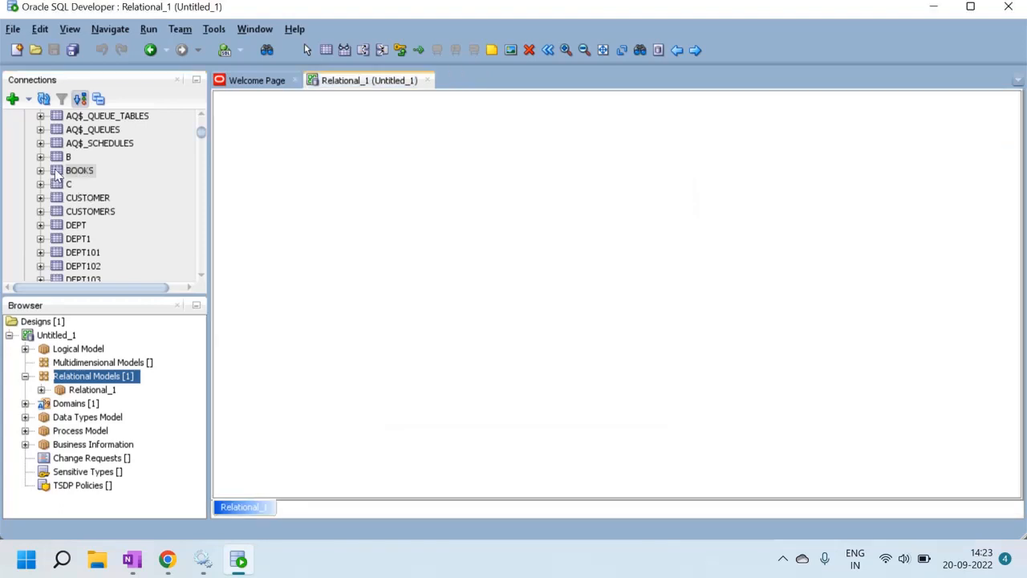
pyautogui.moveTo(56, 175); pyautogui.dragTo(381, 156)
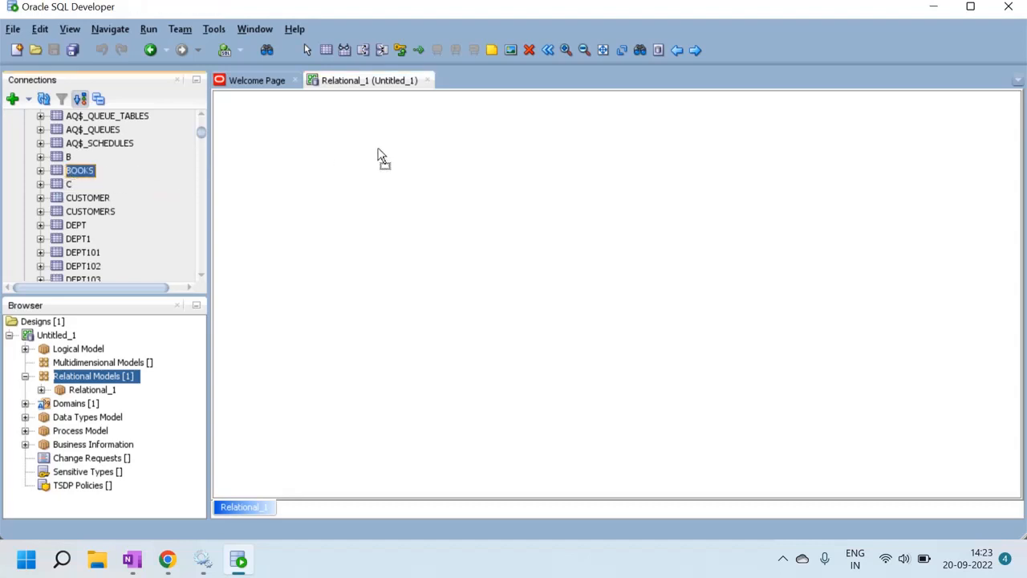
pyautogui.moveTo(381, 156); pyautogui.dragTo(381, 157)
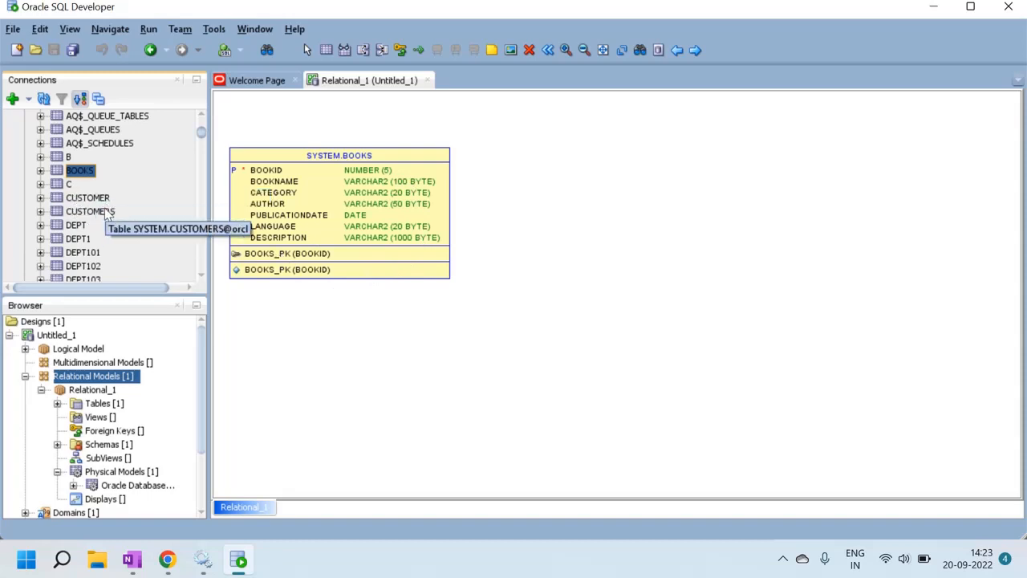
# Add the EMP and DEPT tables to the diagram, placing DEPT to the right of EMP.
pyautogui.scroll(-2, 93, 215)
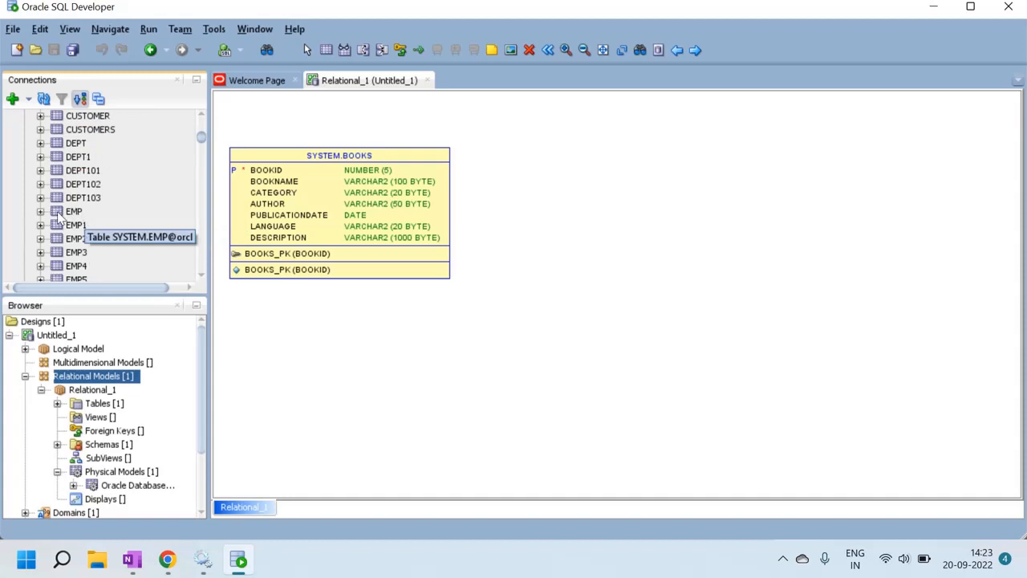
pyautogui.moveTo(57, 215); pyautogui.dragTo(560, 203)
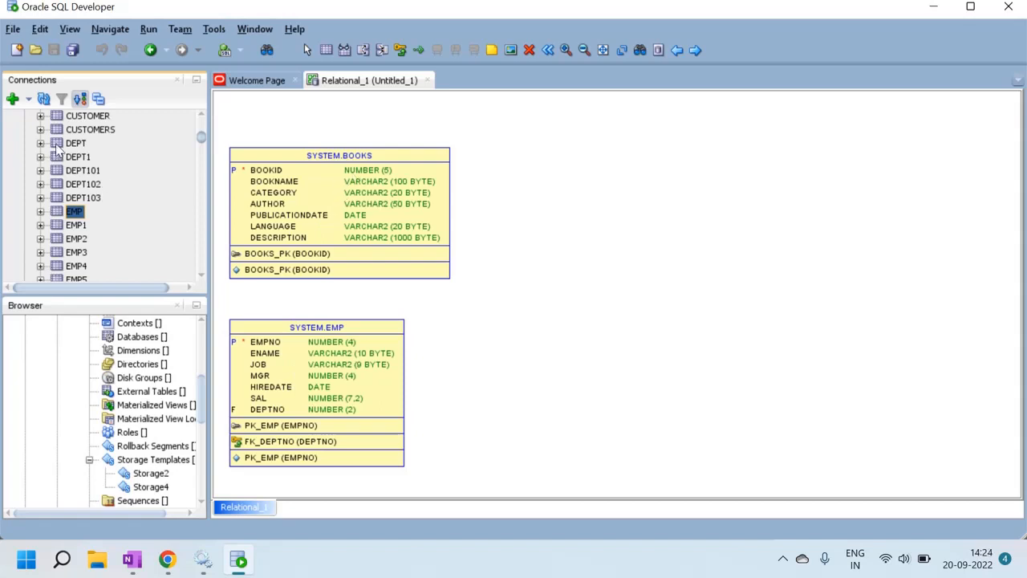
pyautogui.moveTo(72, 158); pyautogui.dragTo(537, 388)
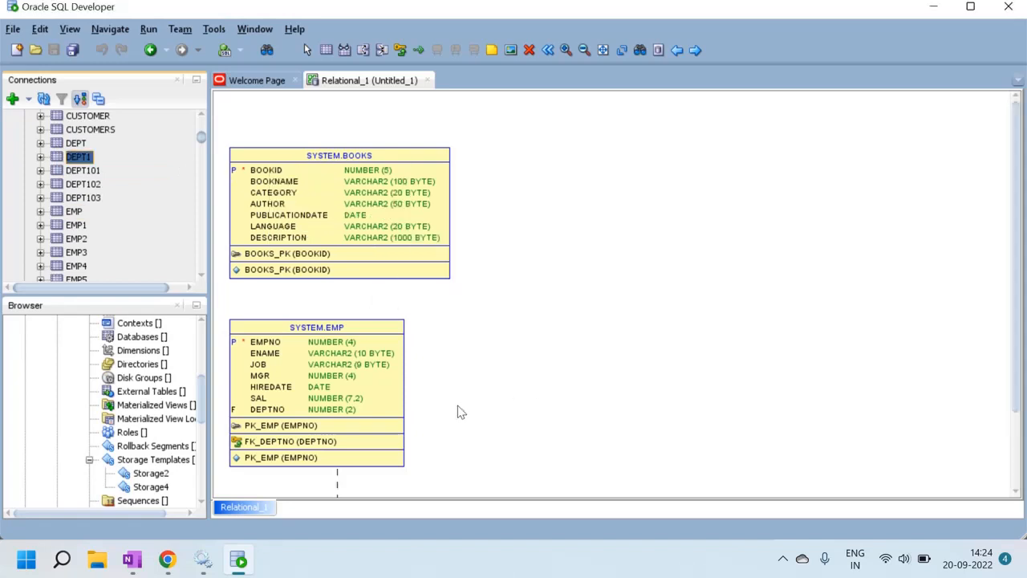
pyautogui.scroll(-2, 461, 411)
pyautogui.moveTo(291, 466); pyautogui.dragTo(552, 323)
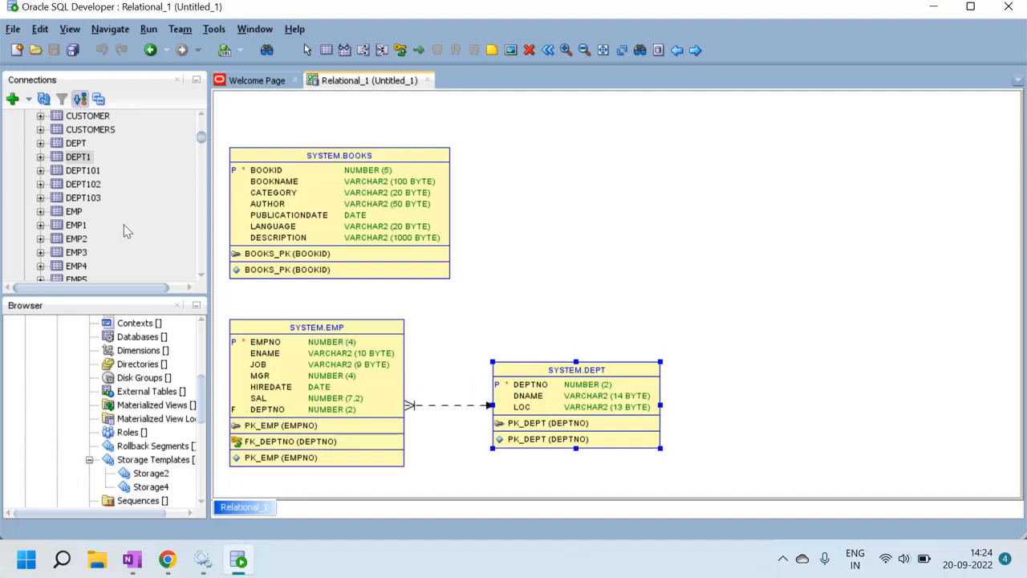
# Add the LIBRARY table to the diagram and place it to the right of BOOKS, above DEPT.
pyautogui.scroll(-5, 126, 217)
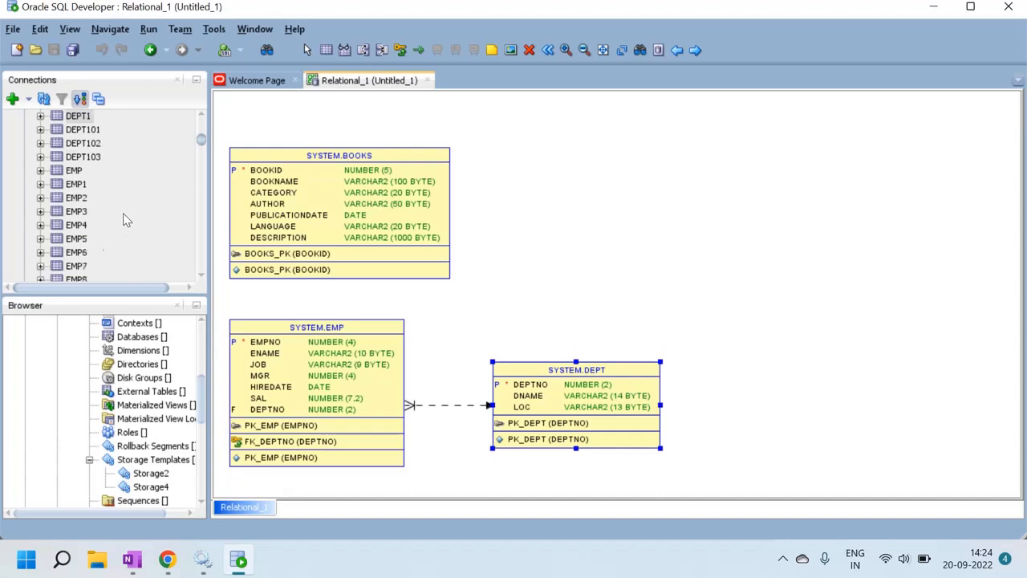
pyautogui.moveTo(102, 211); pyautogui.dragTo(642, 225)
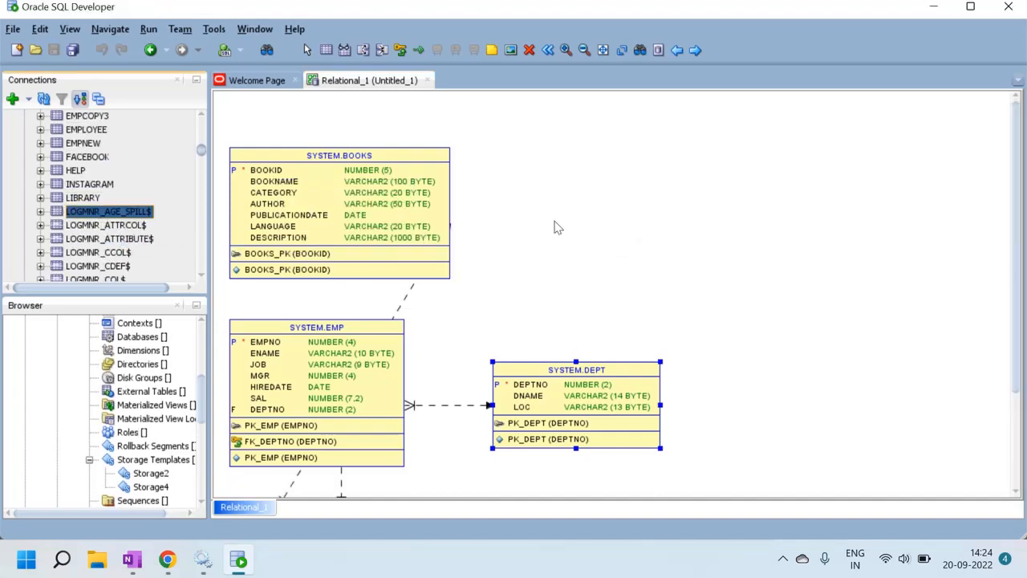
pyautogui.scroll(-3, 485, 327)
pyautogui.moveTo(270, 417); pyautogui.dragTo(601, 159)
pyautogui.moveTo(645, 309); pyautogui.dragTo(620, 205)
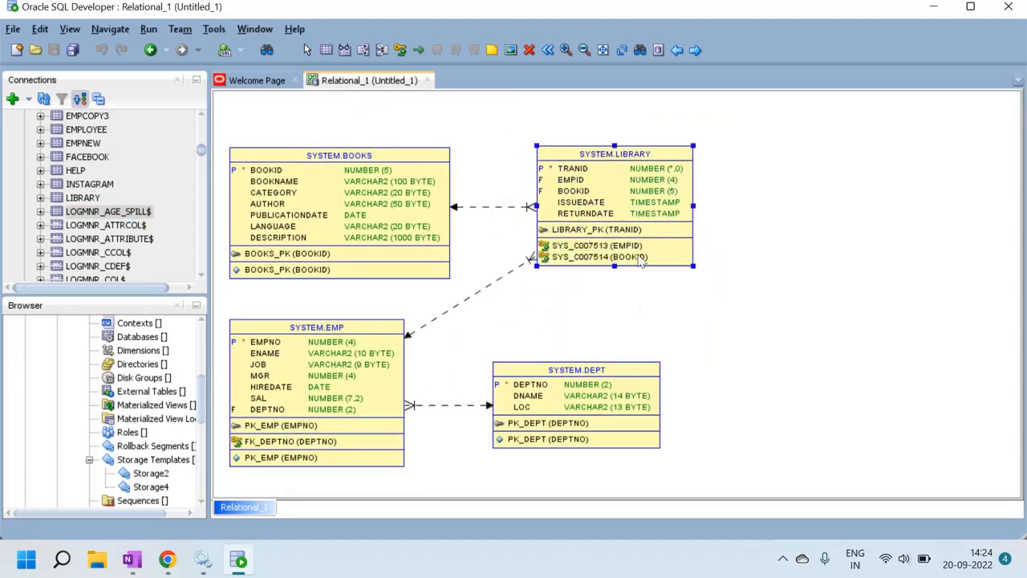
# Swap the EMP and DEPT tables so EMP sits below LIBRARY and DEPT sits below BOOKS.
pyautogui.moveTo(297, 398); pyautogui.dragTo(724, 378)
pyautogui.moveTo(588, 409); pyautogui.dragTo(358, 397)
pyautogui.moveTo(753, 364); pyautogui.dragTo(631, 412)
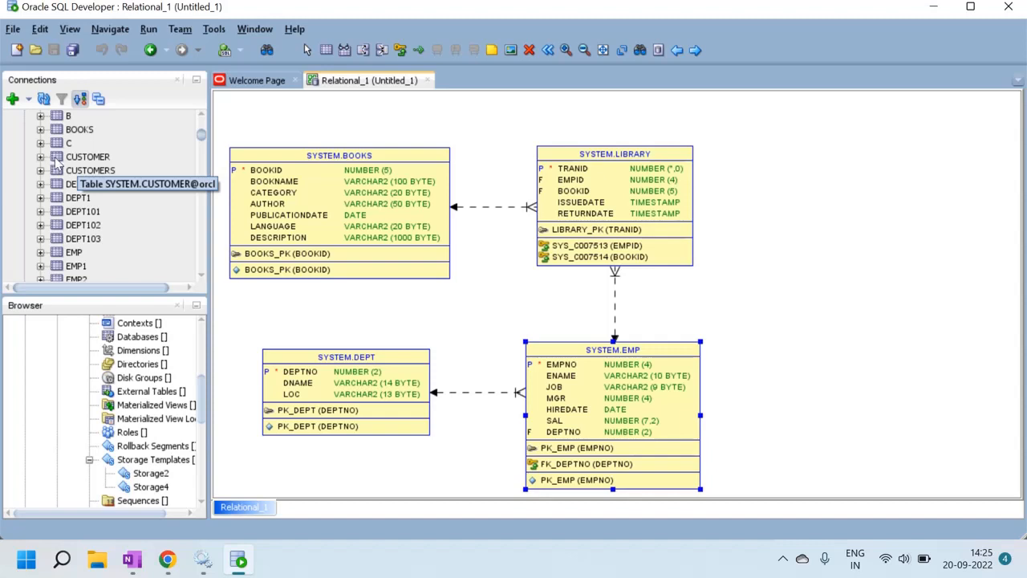
# Add the CUSTOMER table to the diagram and place it to the right of LIBRARY and EMP.
pyautogui.moveTo(88, 170); pyautogui.dragTo(840, 245)
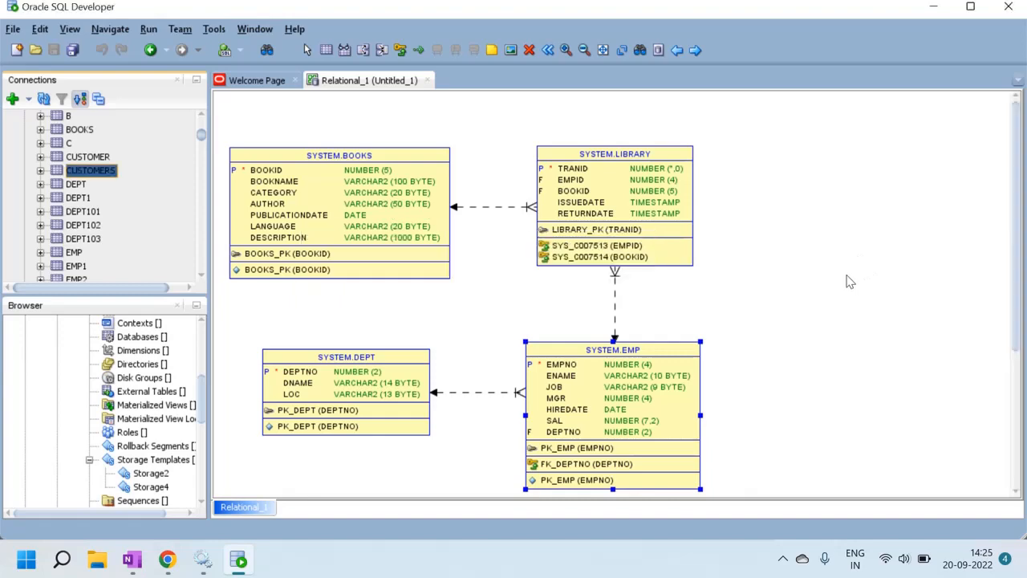
pyautogui.scroll(-3, 719, 319)
pyautogui.moveTo(325, 434); pyautogui.dragTo(887, 161)
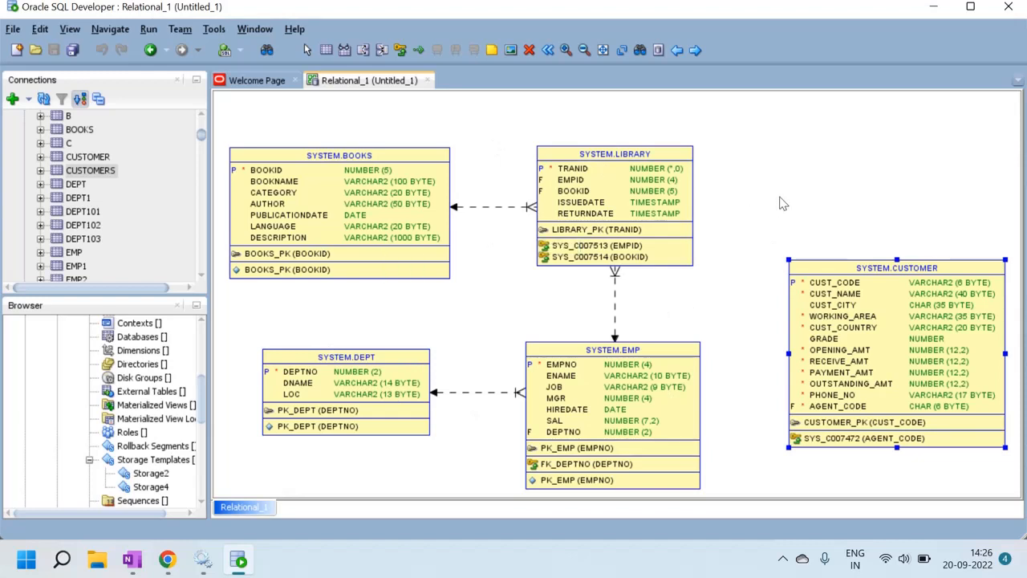
pyautogui.scroll(1, 94, 210)
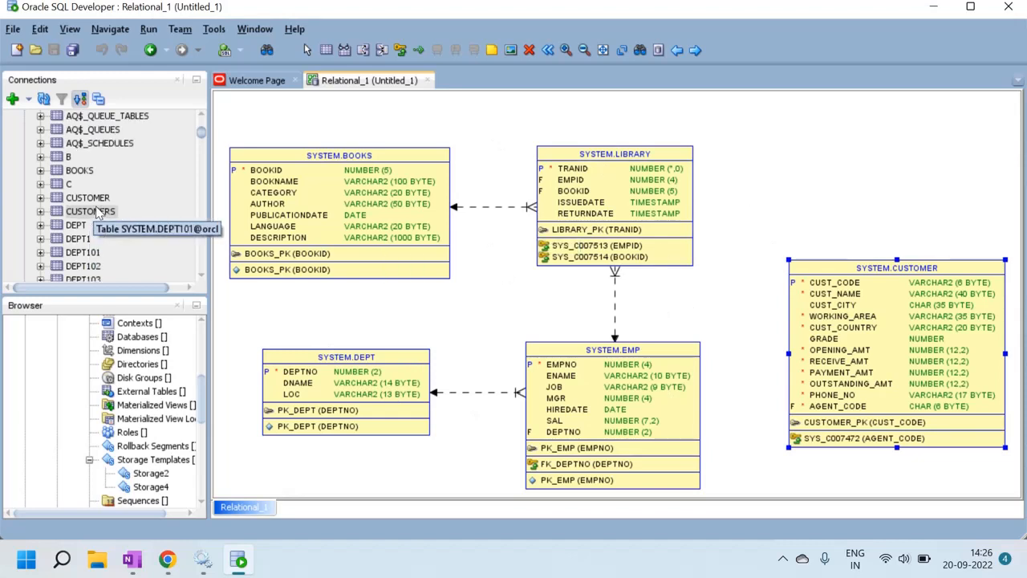
pyautogui.scroll(3, 96, 210)
pyautogui.scroll(-10, 96, 210)
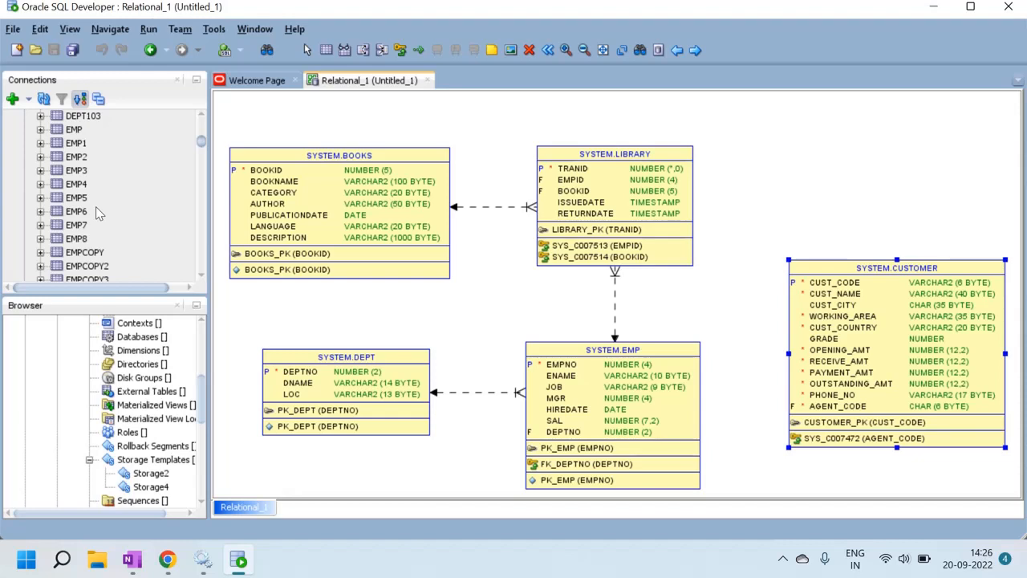
pyautogui.scroll(6, 95, 207)
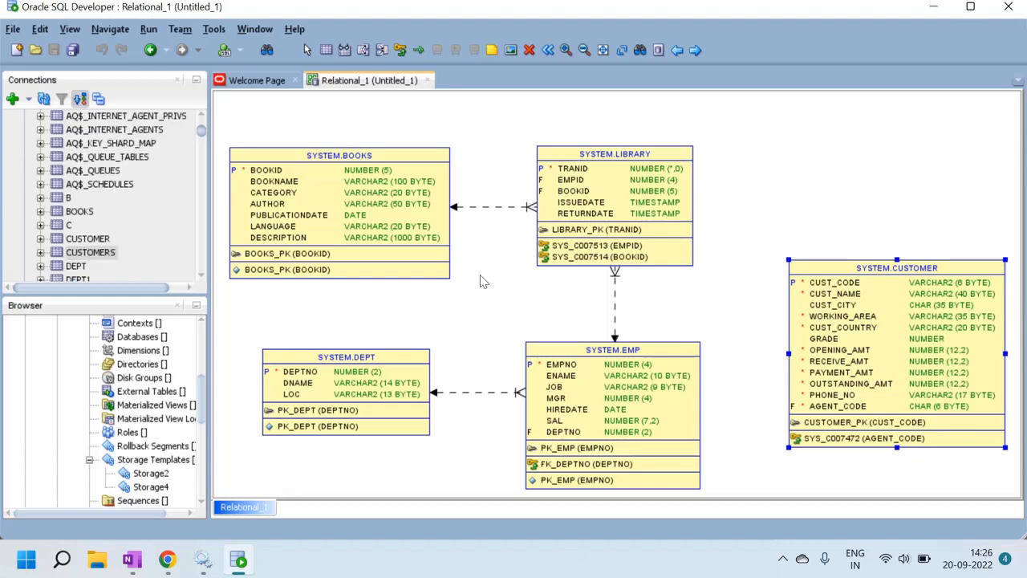